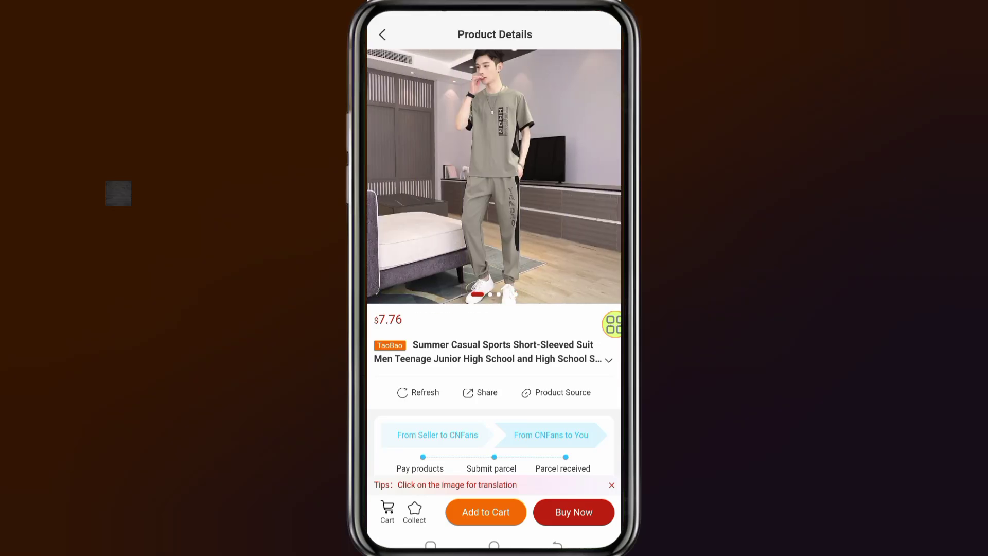
Step: Copy the CNFans product's share link, then go to the home screen
mouse_move(543, 425)
left_mouse_down()
mouse_move(540, 212)
mouse_move(530, 358)
mouse_move(542, 430)
left_mouse_up()
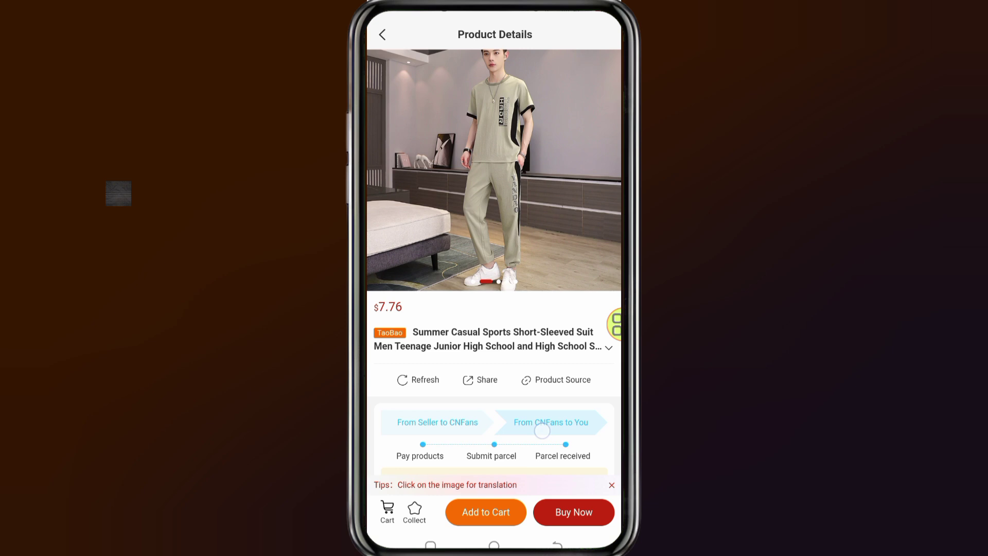
mouse_move(616, 324)
left_mouse_down()
mouse_move(578, 223)
mouse_move(520, 155)
mouse_move(496, 200)
mouse_move(494, 297)
mouse_move(469, 434)
left_mouse_up()
left_click(481, 379)
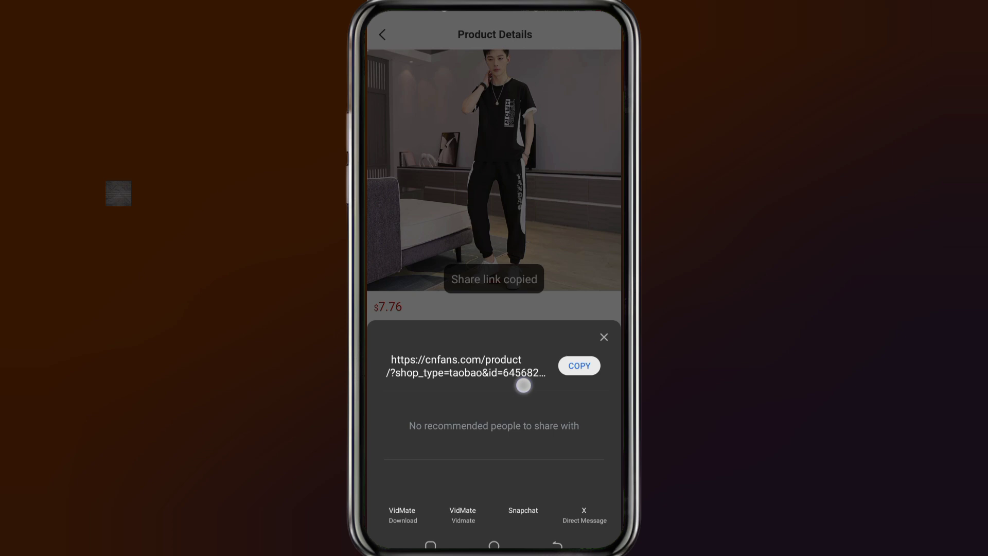
left_click(578, 365)
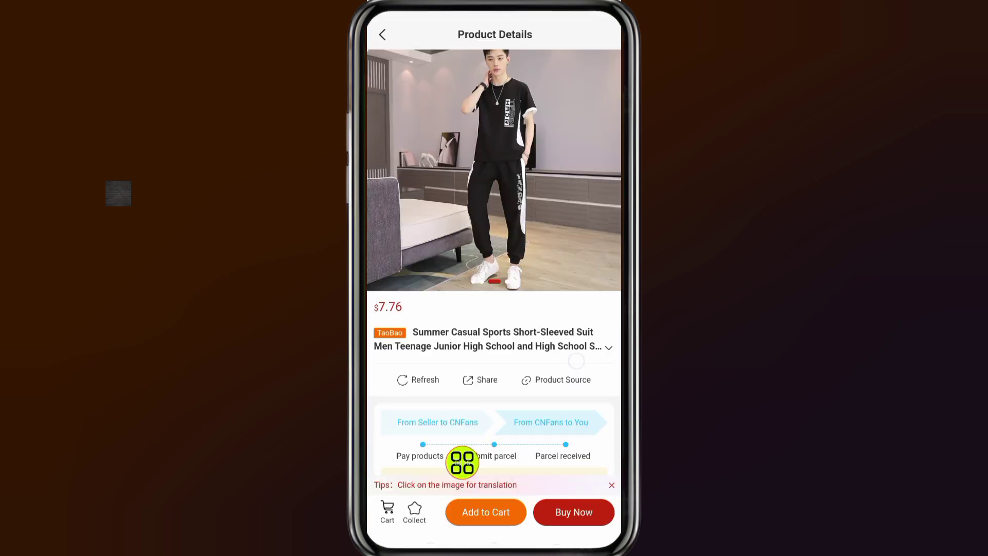
left_click(494, 545)
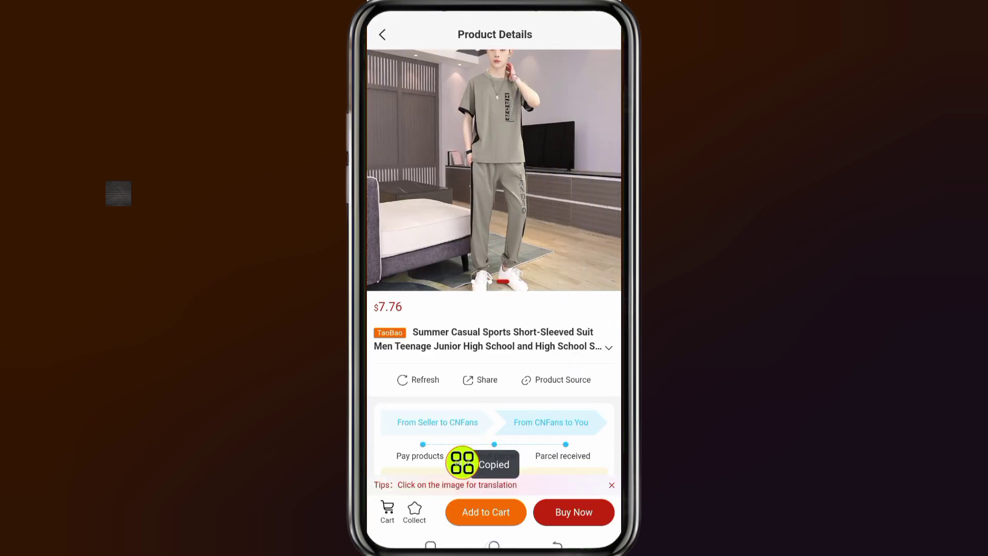
left_click(431, 545)
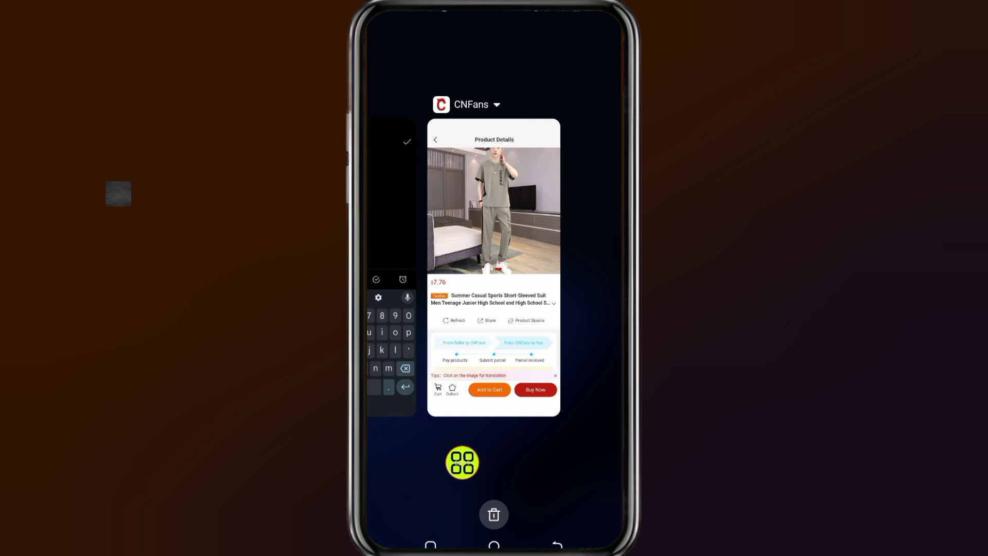
left_click(395, 247)
left_click(415, 160)
double_click(417, 159)
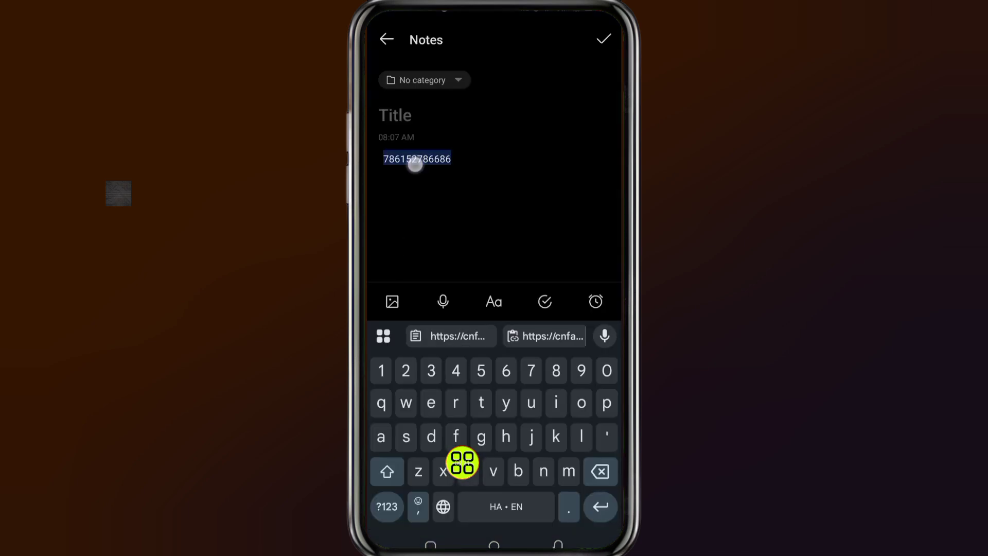
left_click(489, 130)
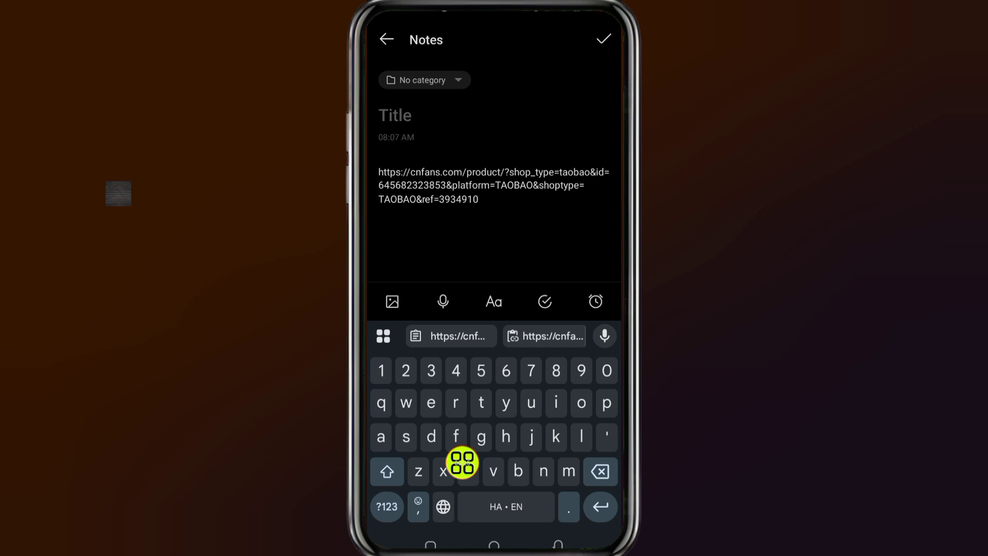
Step: Select the link's trailing parameters after the product ID
left_click(470, 193)
left_click_drag(472, 211, 449, 215)
double_click(473, 187)
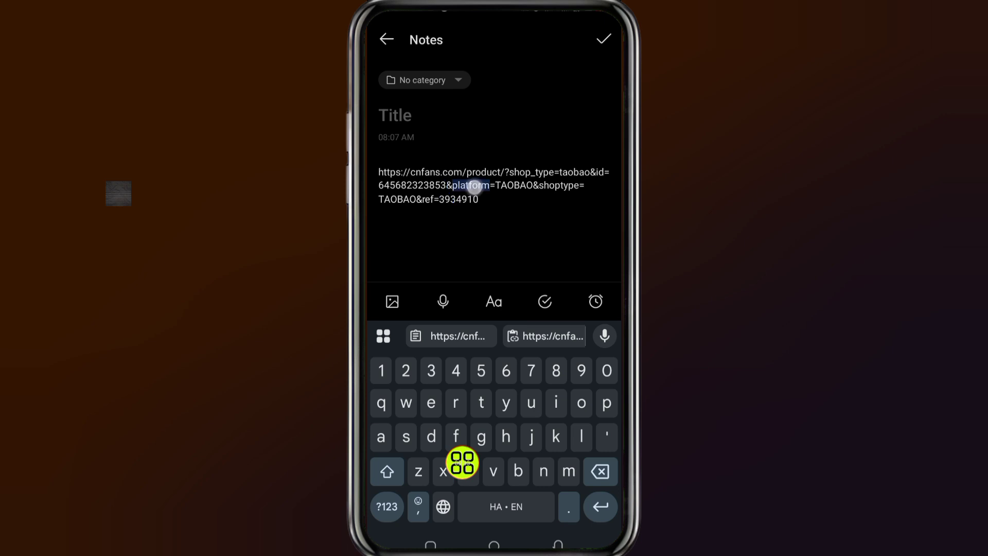
mouse_move(378, 184)
left_mouse_down()
mouse_move(484, 220)
mouse_move(496, 204)
left_mouse_up()
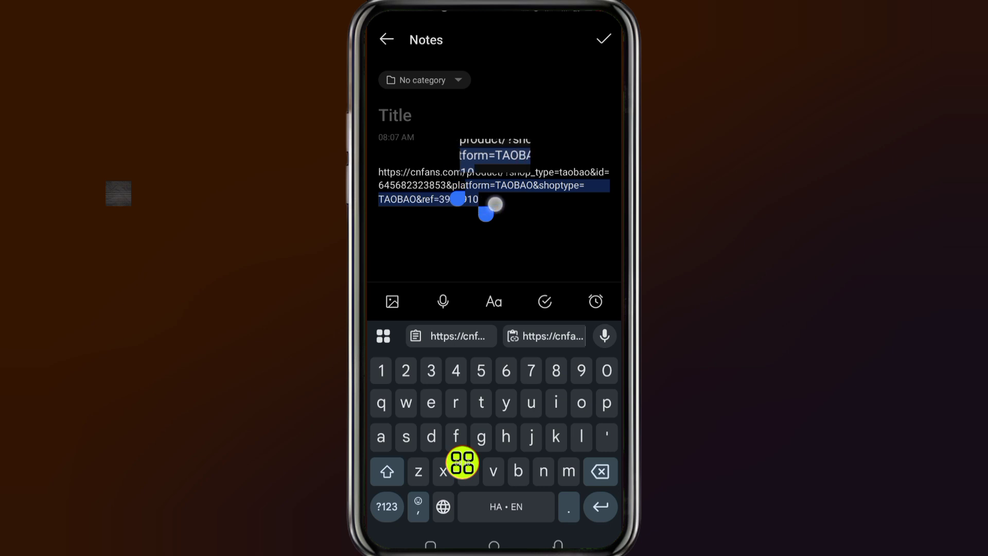
Step: Delete the trailing parameters, '&pla', and the link start through 'id'
left_click(601, 471)
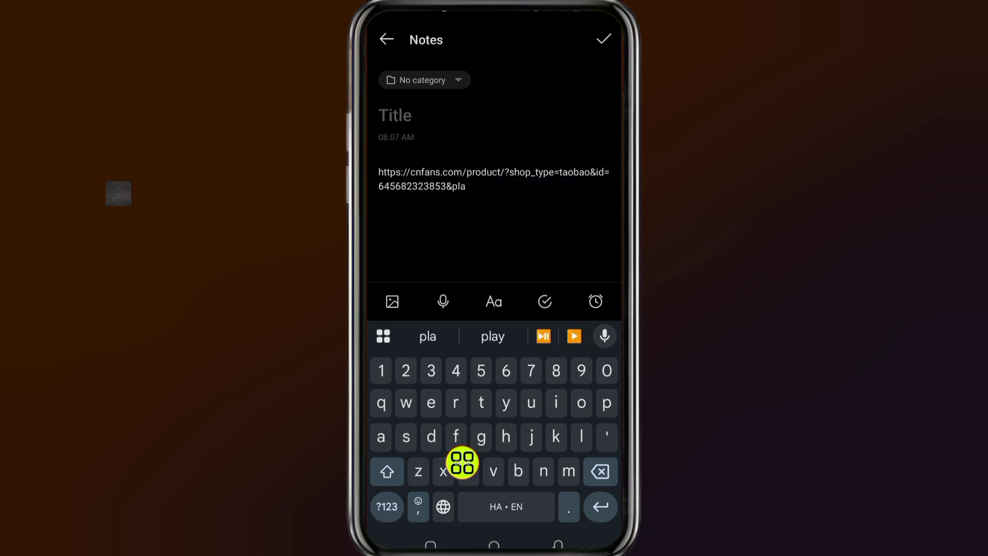
key("BackSpace")
key("BackSpace")
key("BackSpace")
key("BackSpace")
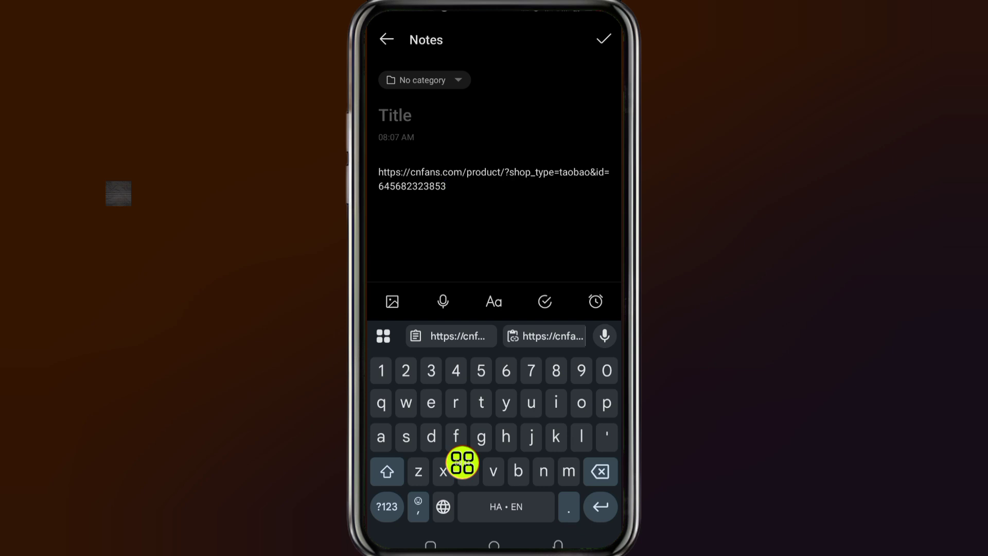
left_click(391, 184)
double_click(390, 173)
left_click_drag(452, 194, 607, 177)
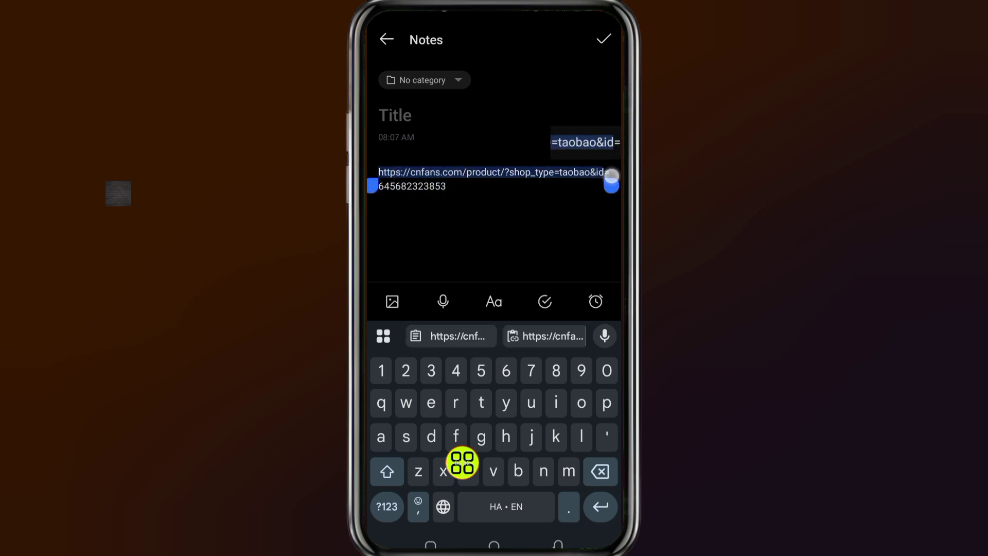
left_click(600, 473)
left_click(394, 160)
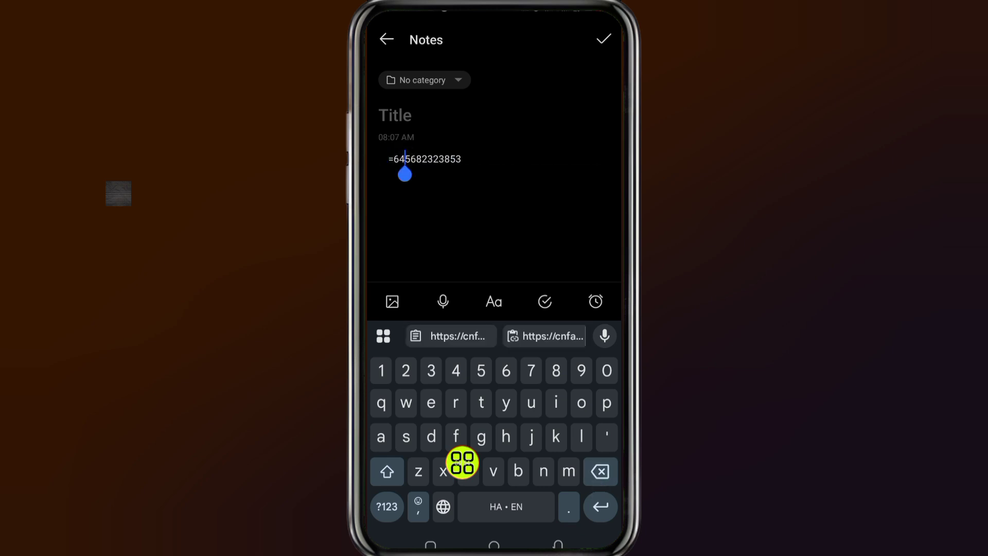
key("BackSpace")
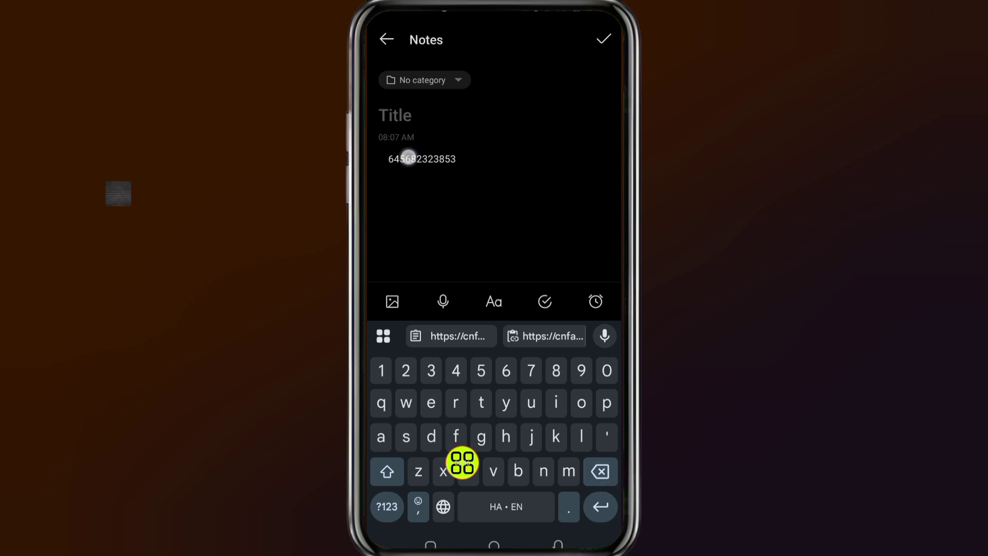
left_click(408, 157)
left_click_drag(410, 171, 540, 203)
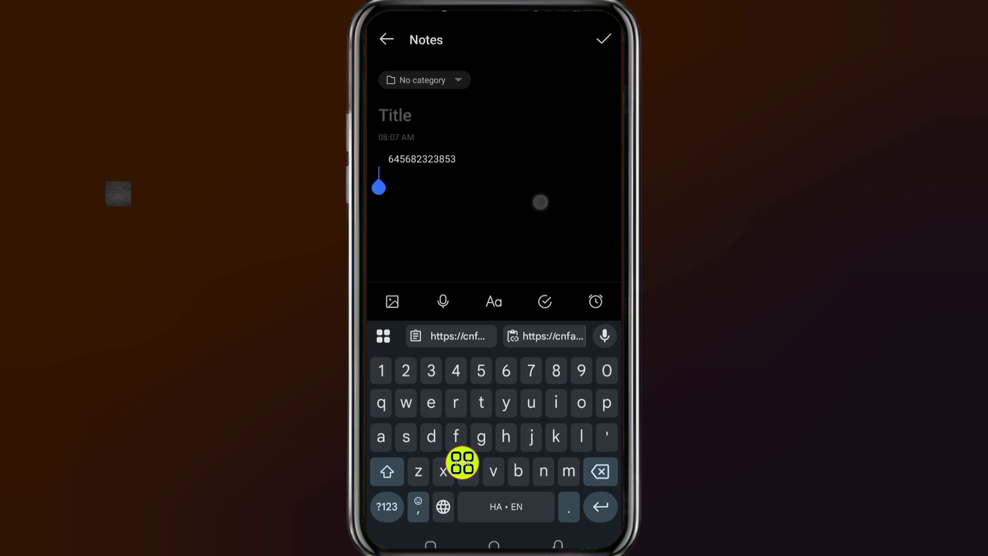